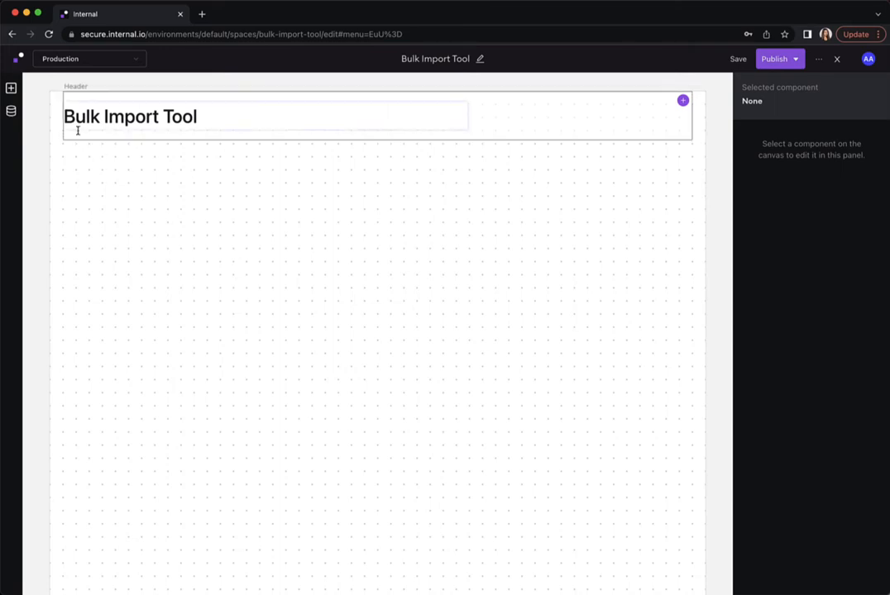
# Add a Table component to the canvas below the Bulk Import Tool header.
pyautogui.click(11, 88)
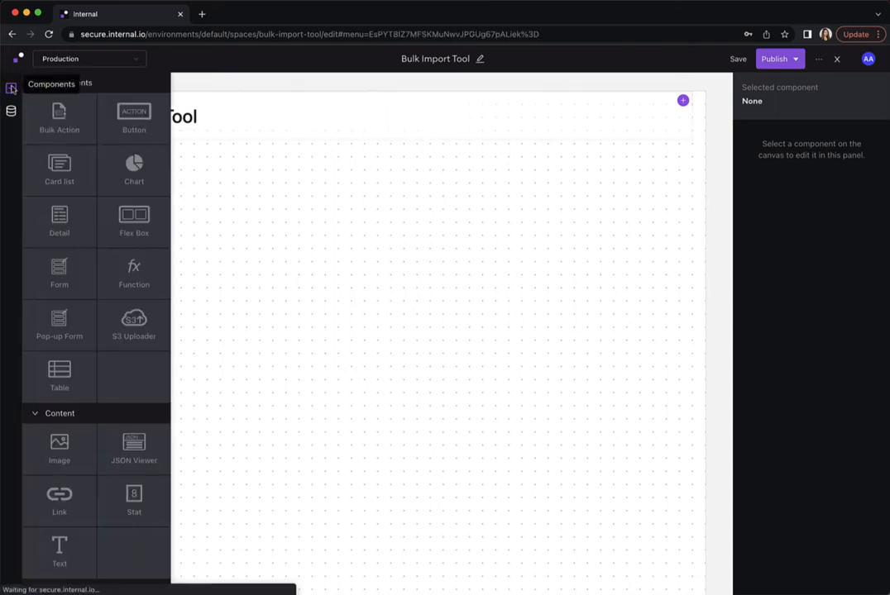
pyautogui.click(52, 372)
pyautogui.moveTo(119, 273); pyautogui.dragTo(119, 206)
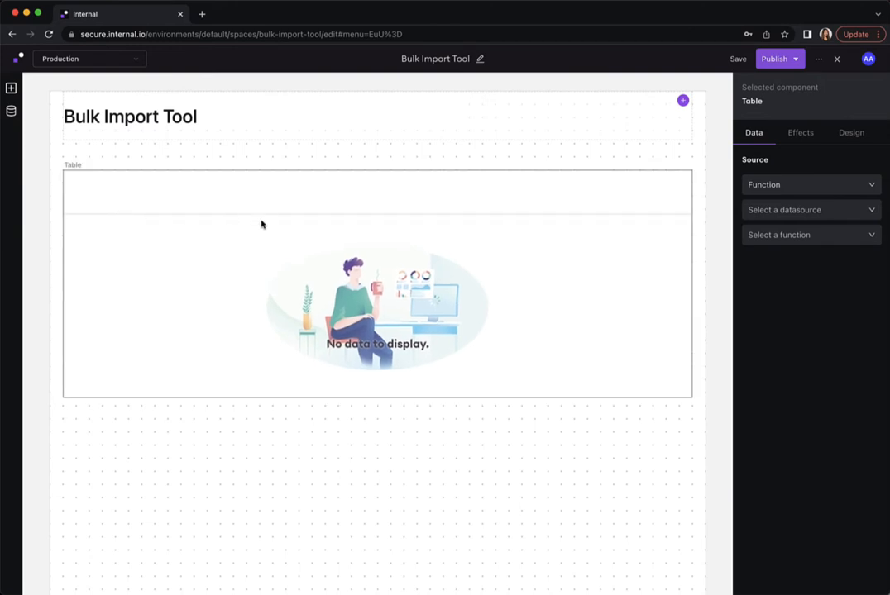
# Source the table from the Customers (PostgreSQL) datasource with the List user_accounts records function.
pyautogui.click(786, 212)
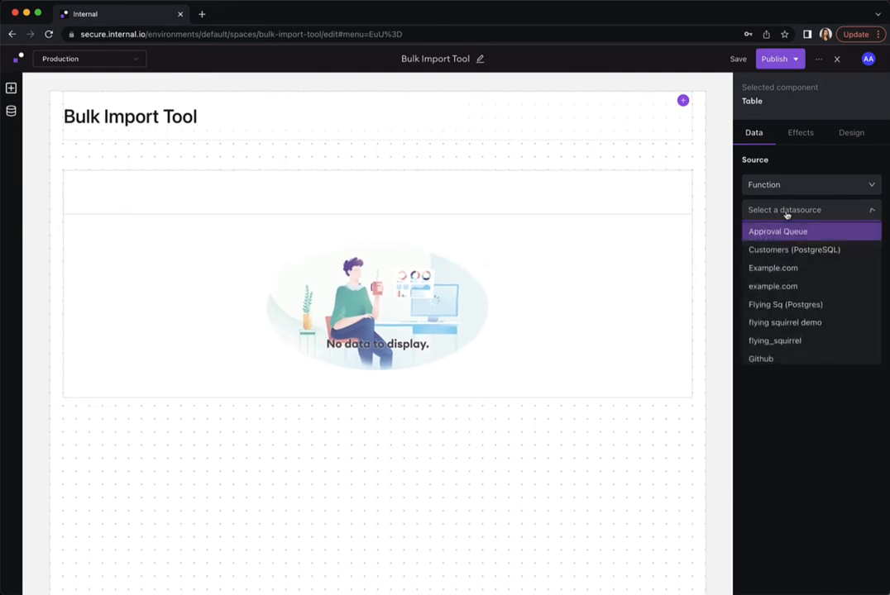
pyautogui.click(821, 256)
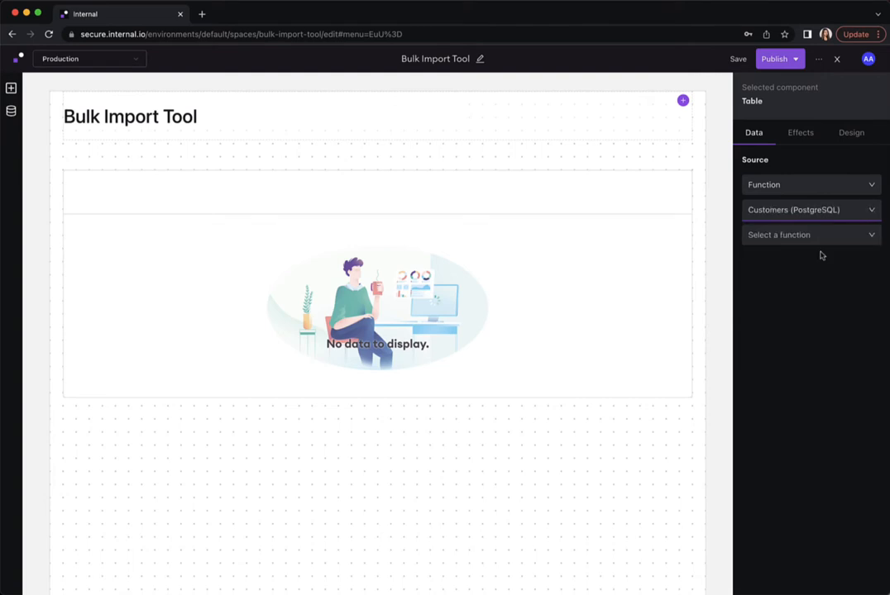
pyautogui.click(767, 236)
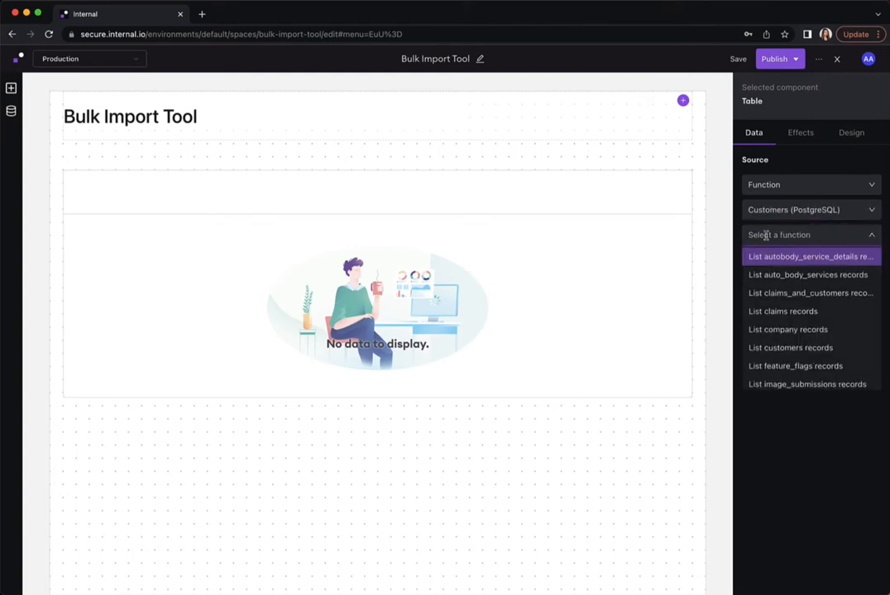
pyautogui.write('list user')
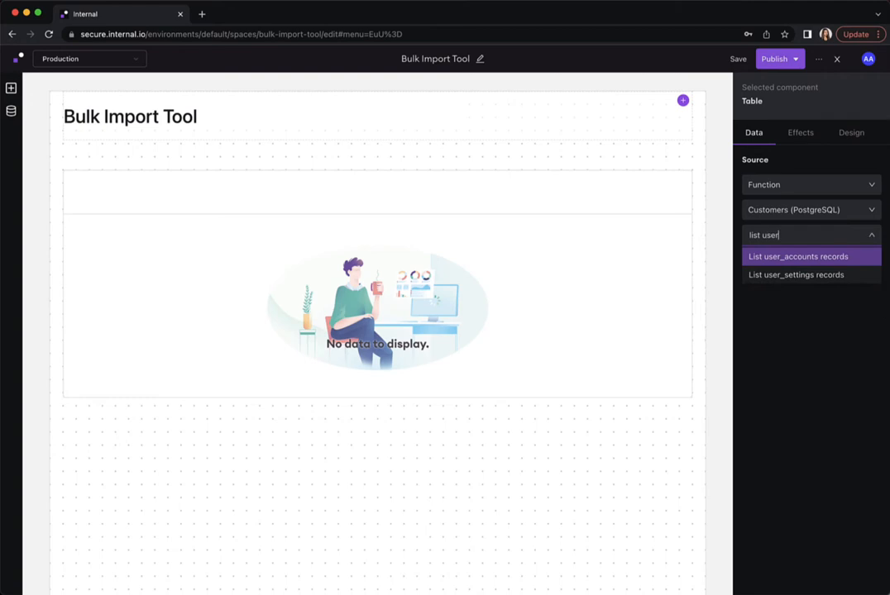
pyautogui.click(788, 257)
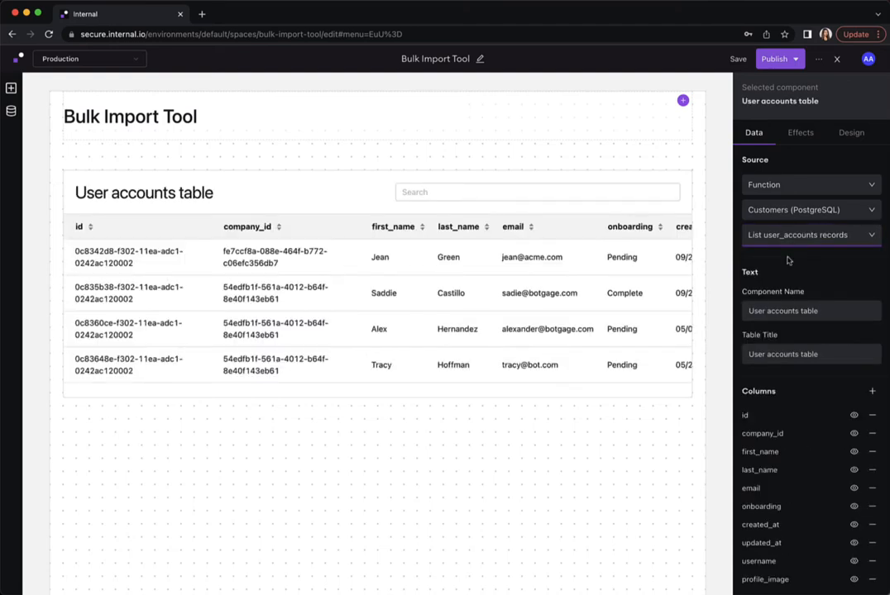
# Sort the user accounts table by created_at in descending order.
pyautogui.scroll(-5, 794, 397)
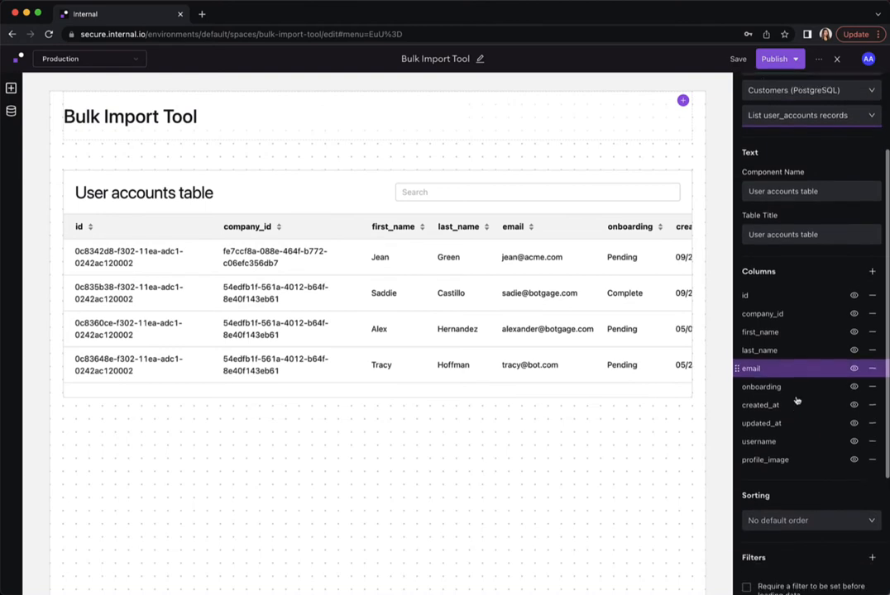
pyautogui.click(777, 485)
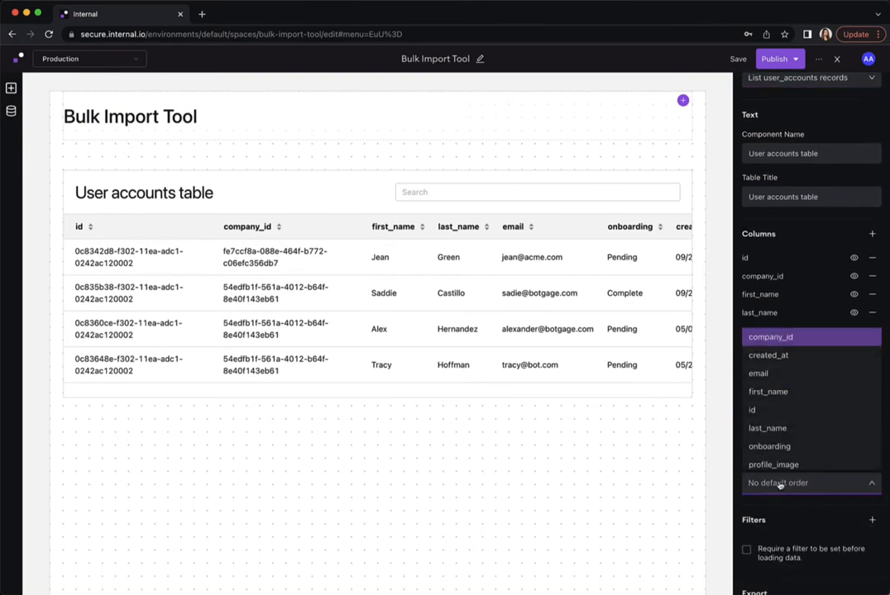
pyautogui.click(790, 355)
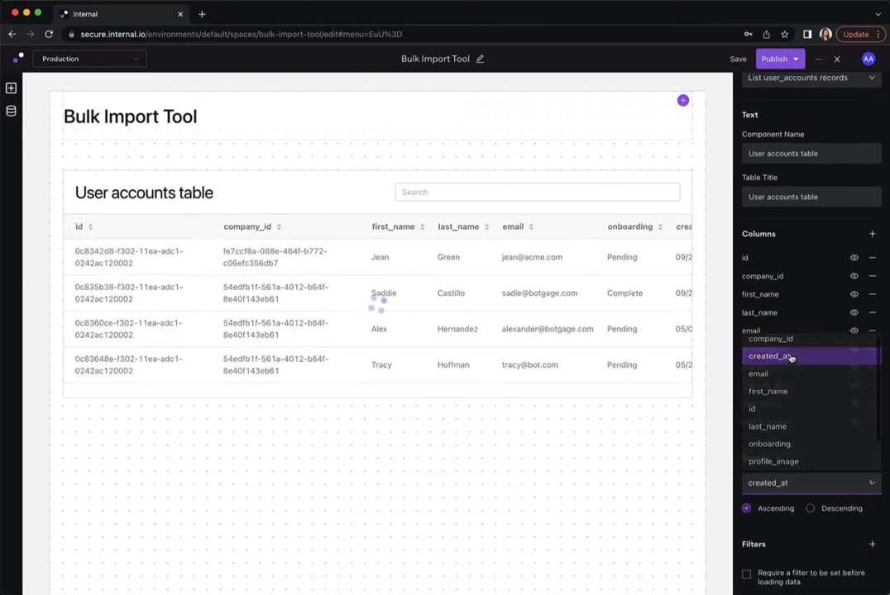
pyautogui.click(811, 509)
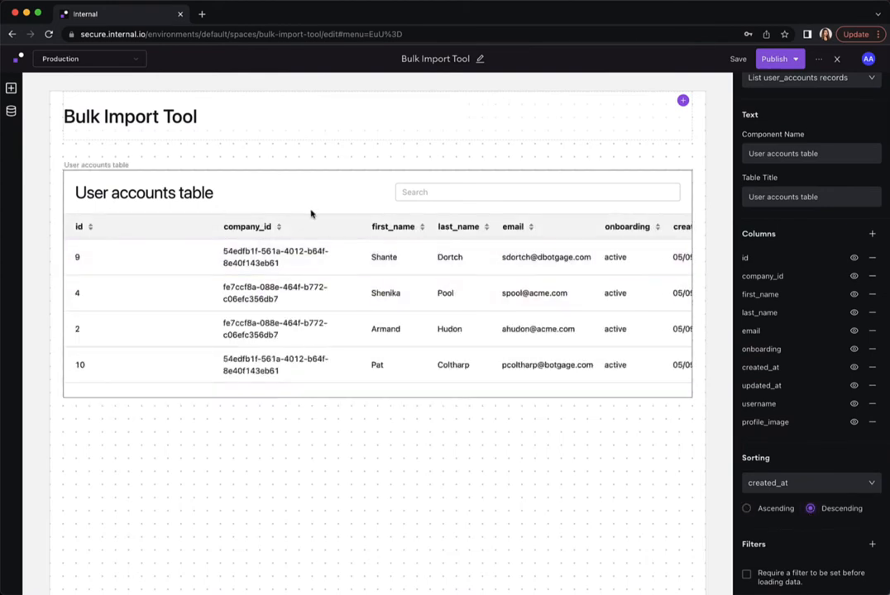
# Place a Bulk Action component between the page title and the user accounts table, and widen its button.
pyautogui.click(11, 88)
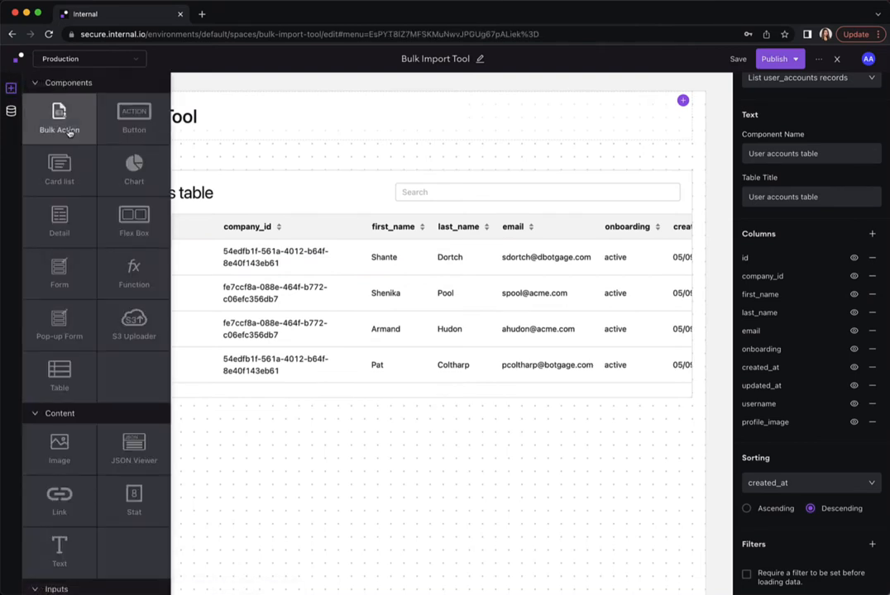
pyautogui.moveTo(59, 116); pyautogui.dragTo(62, 146)
pyautogui.click(86, 148)
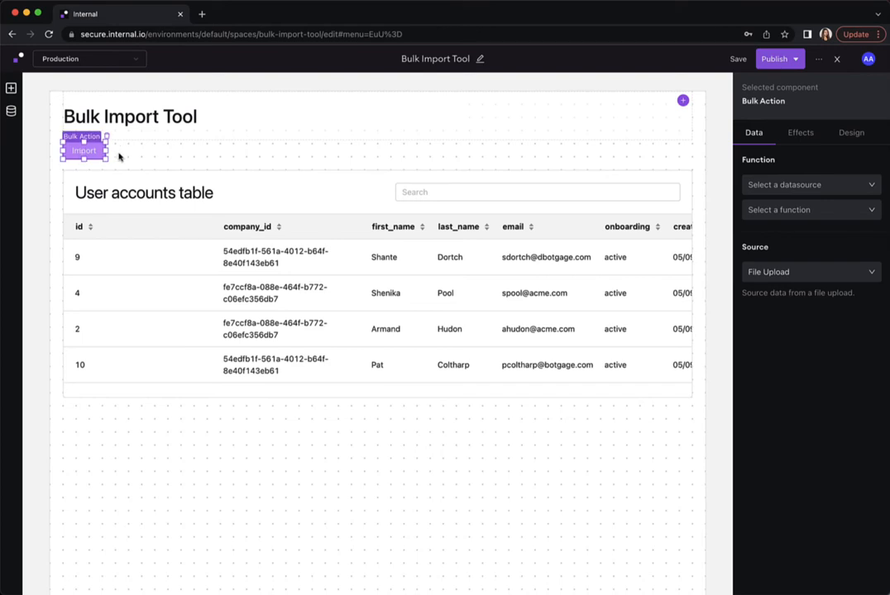
pyautogui.moveTo(130, 152); pyautogui.dragTo(143, 154)
pyautogui.click(123, 153)
# Connect the bulk action to the Customers (PostgreSQL) function Insert user_accounts record and set its button text to Bulk Import.
pyautogui.click(785, 190)
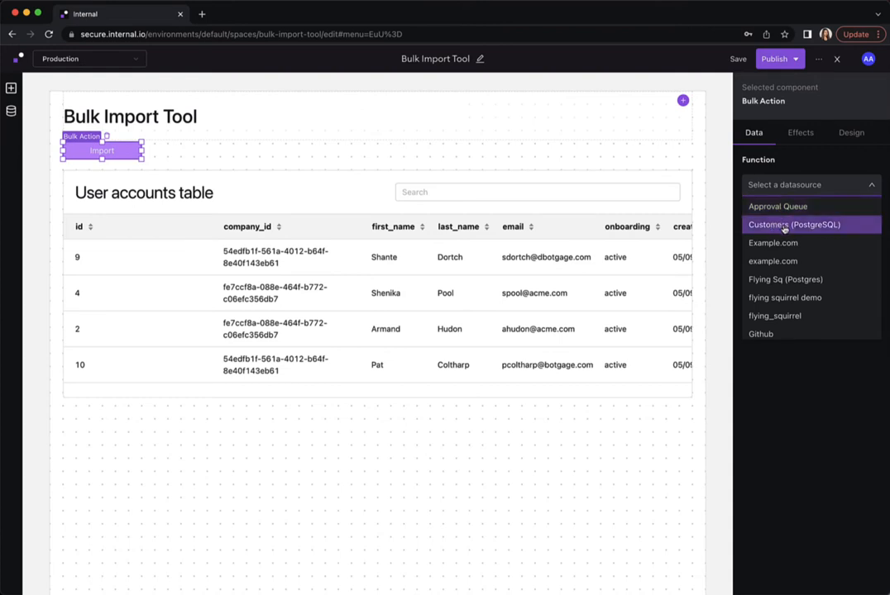
pyautogui.click(794, 226)
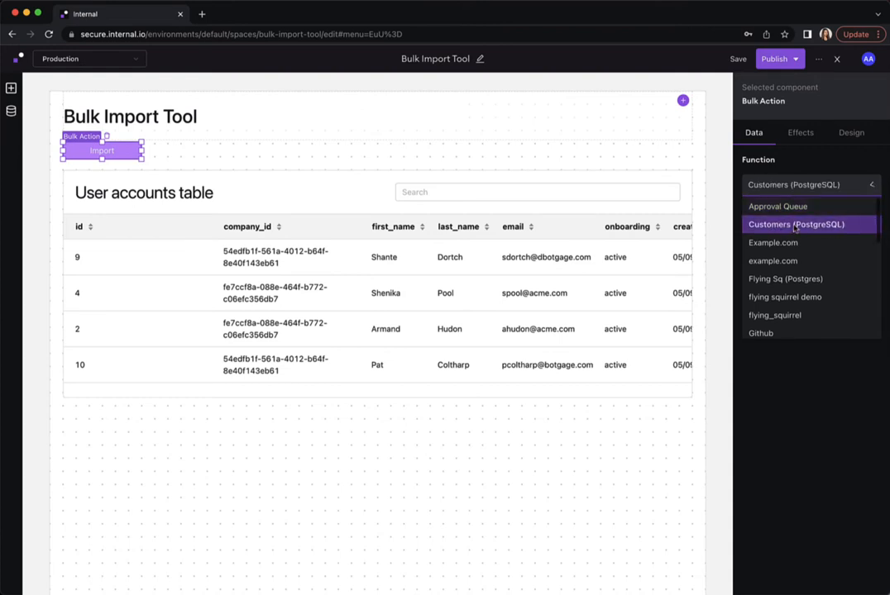
pyautogui.click(761, 209)
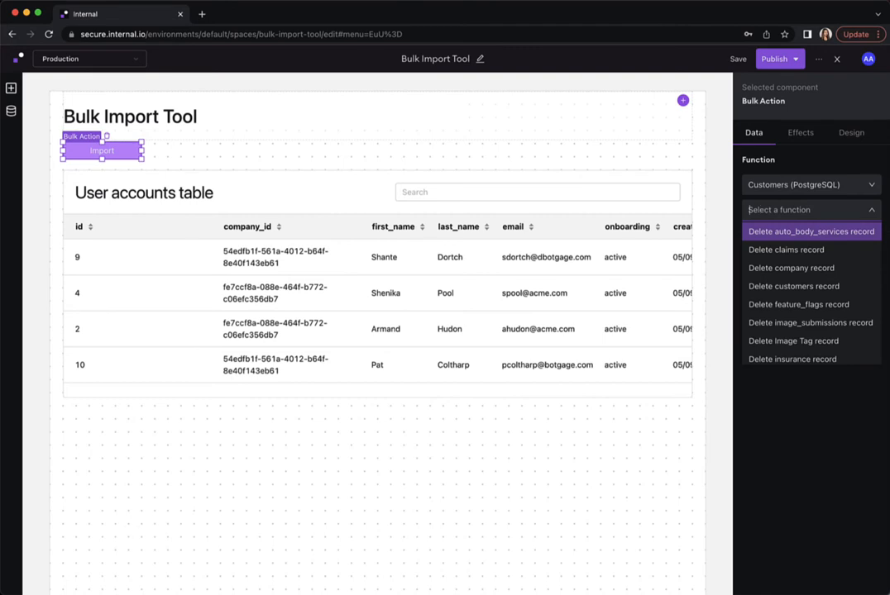
pyautogui.write('insert')
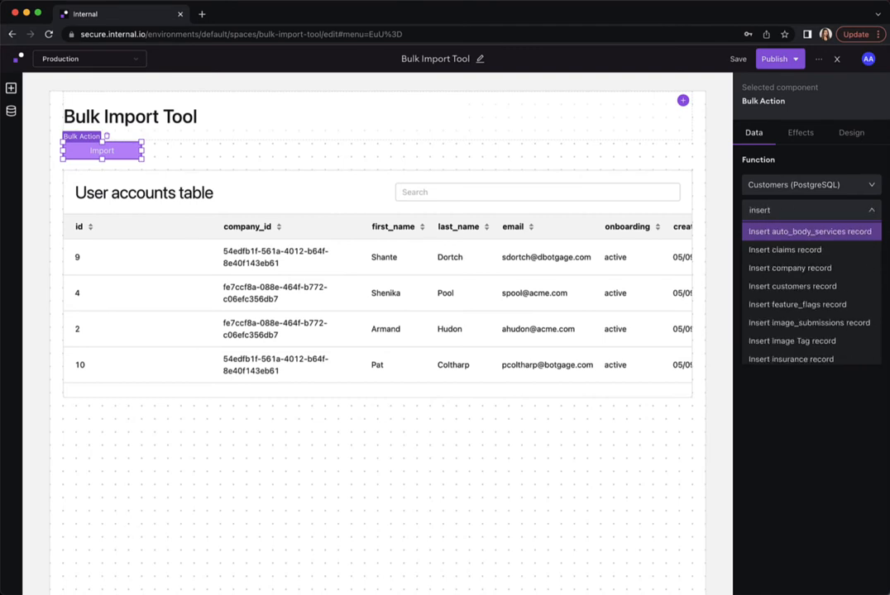
pyautogui.write(' us')
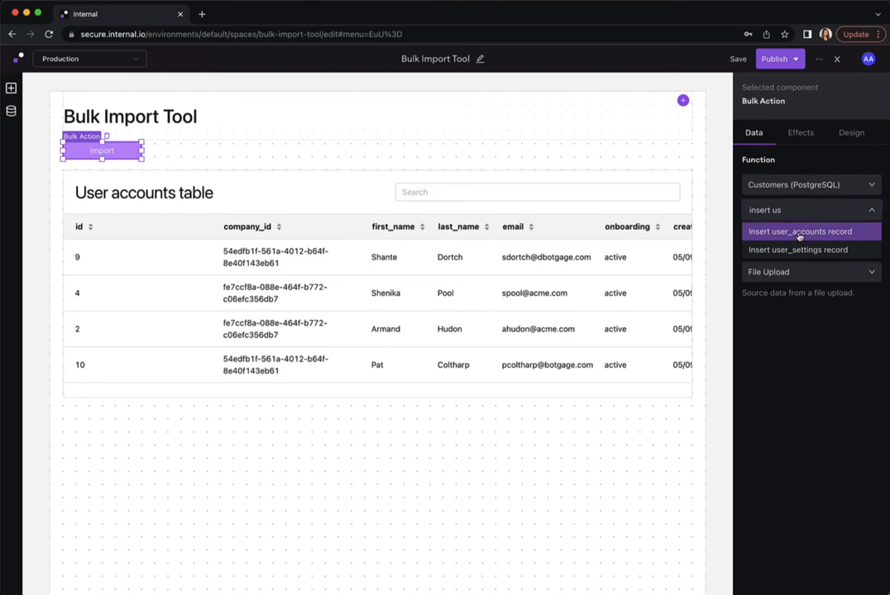
pyautogui.click(799, 233)
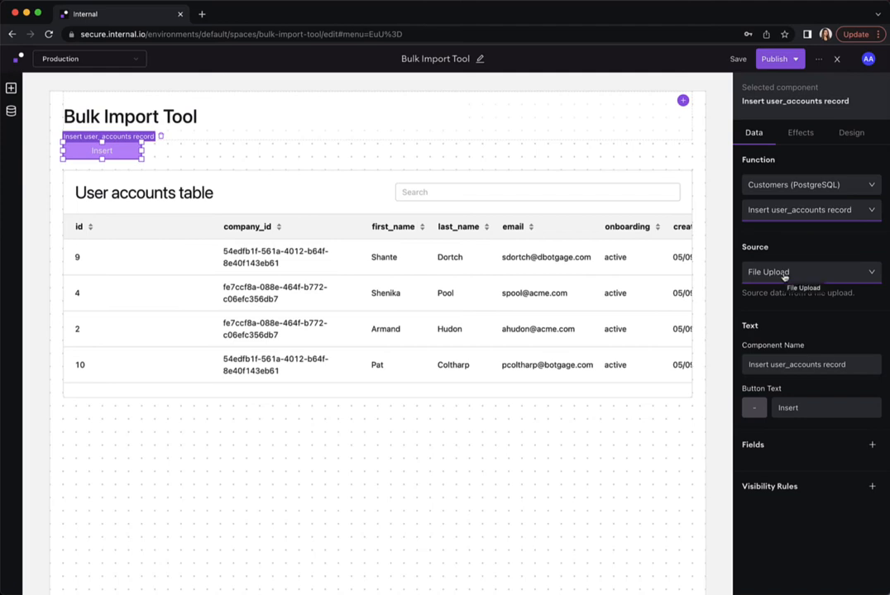
pyautogui.doubleClick(786, 407)
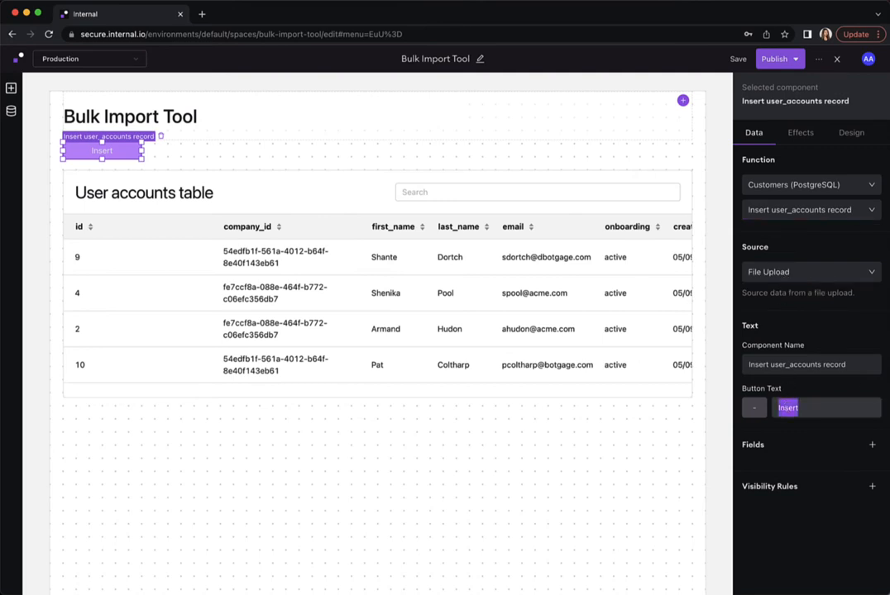
pyautogui.write('Bulk Impor')
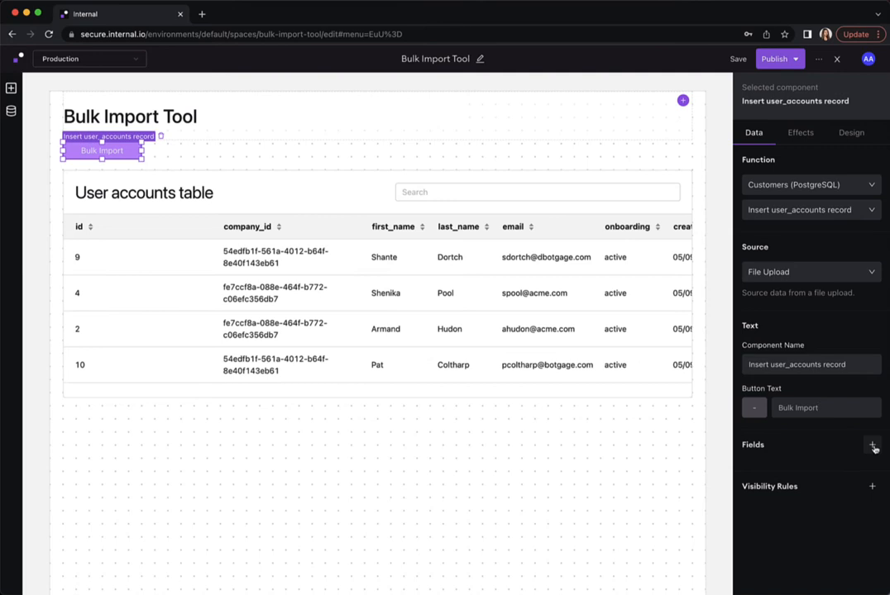
# Add the fields company_id, email, first_name, last_name, created_at and onboarding to the bulk action.
pyautogui.click(873, 446)
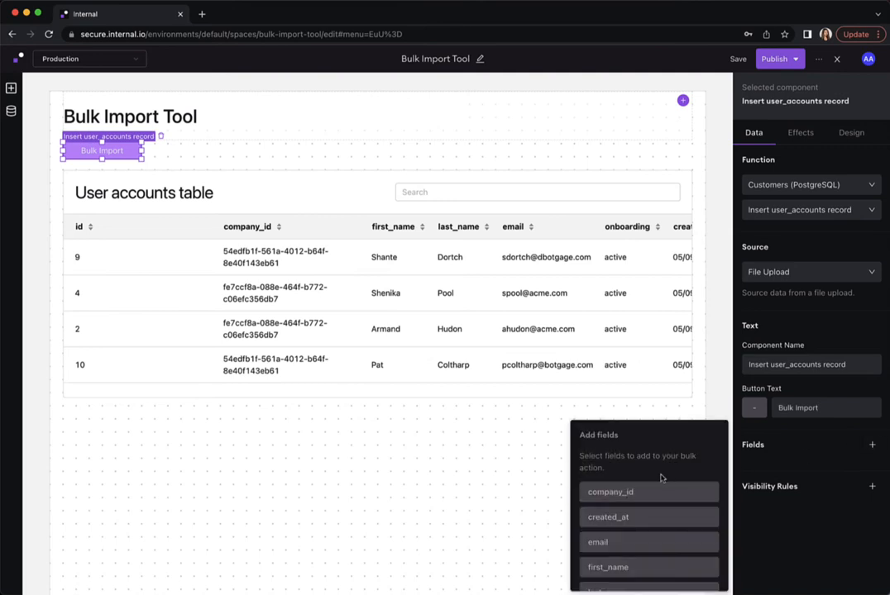
pyautogui.click(605, 494)
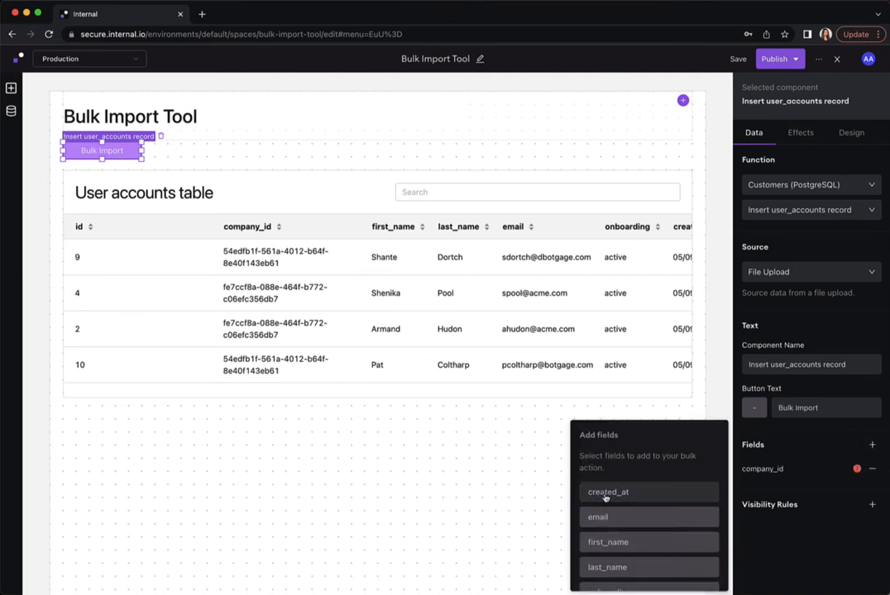
pyautogui.click(597, 519)
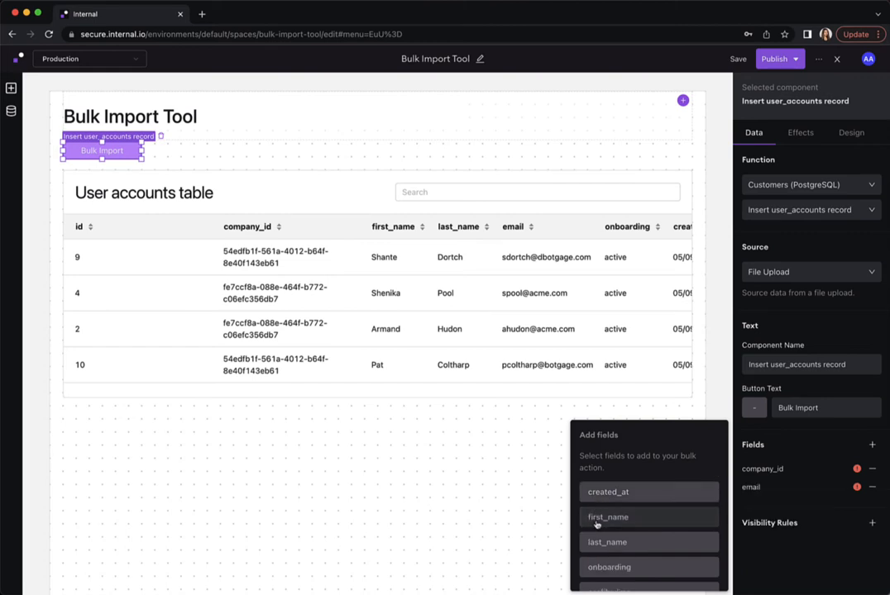
pyautogui.click(599, 521)
pyautogui.click(600, 523)
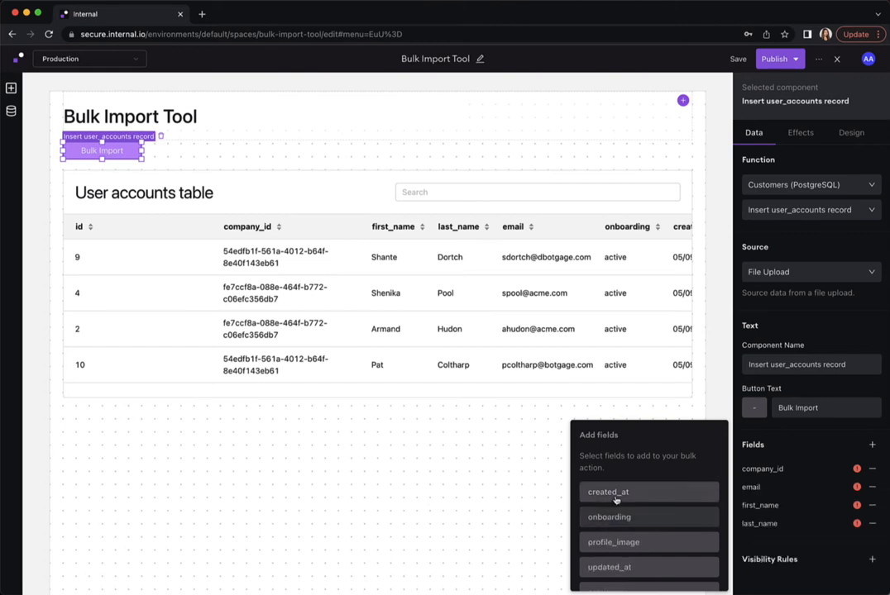
pyautogui.click(622, 493)
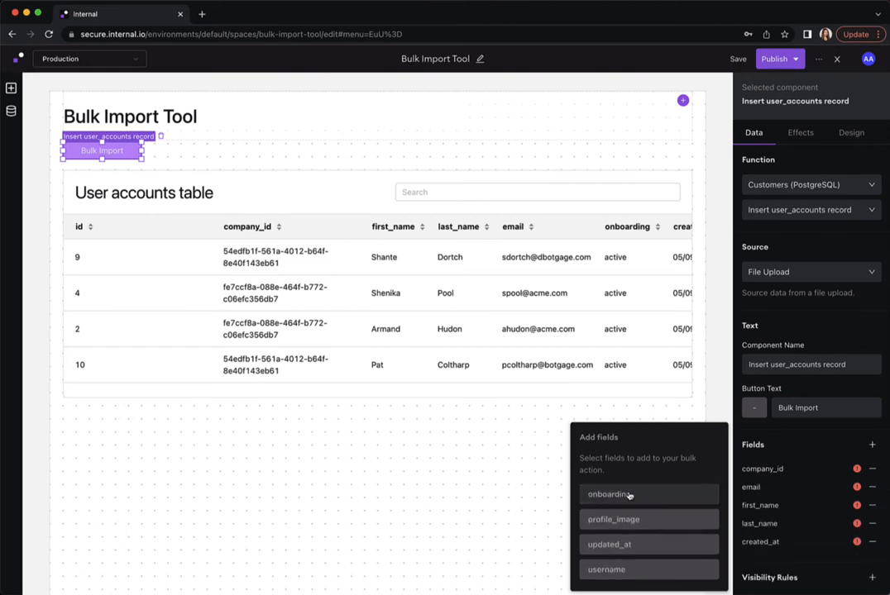
pyautogui.click(622, 493)
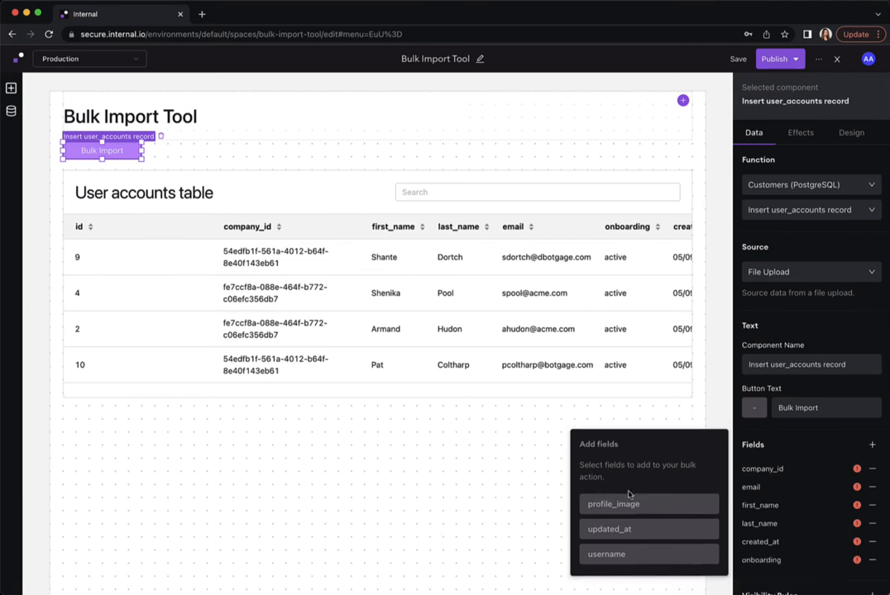
pyautogui.click(803, 446)
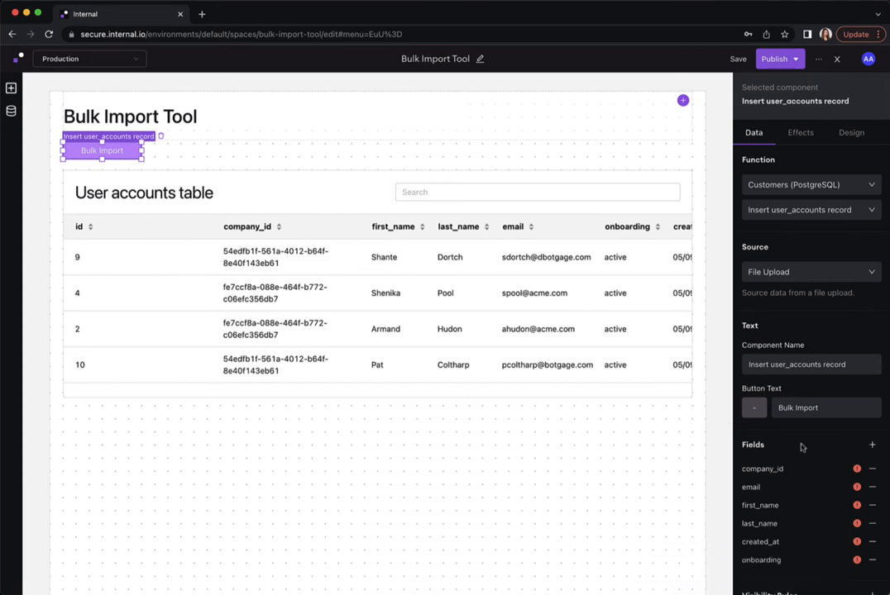
# Set the company_id, email and first_name fields to use a value from a CSV or TSV.
pyautogui.click(765, 469)
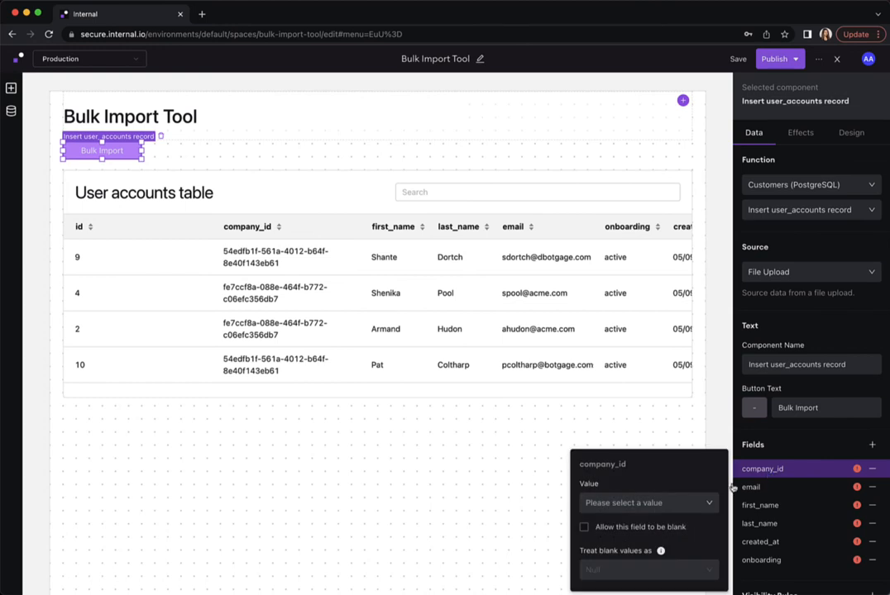
pyautogui.click(641, 502)
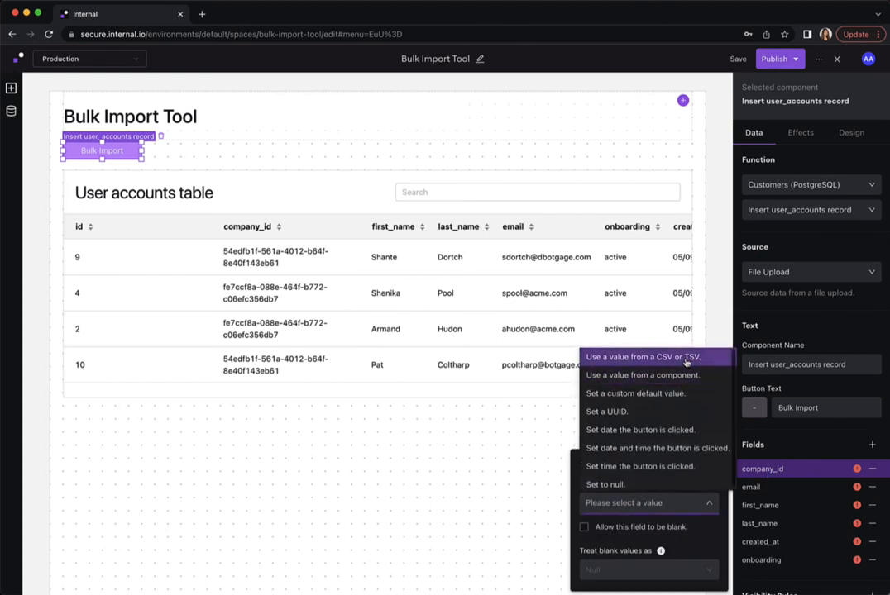
pyautogui.click(642, 357)
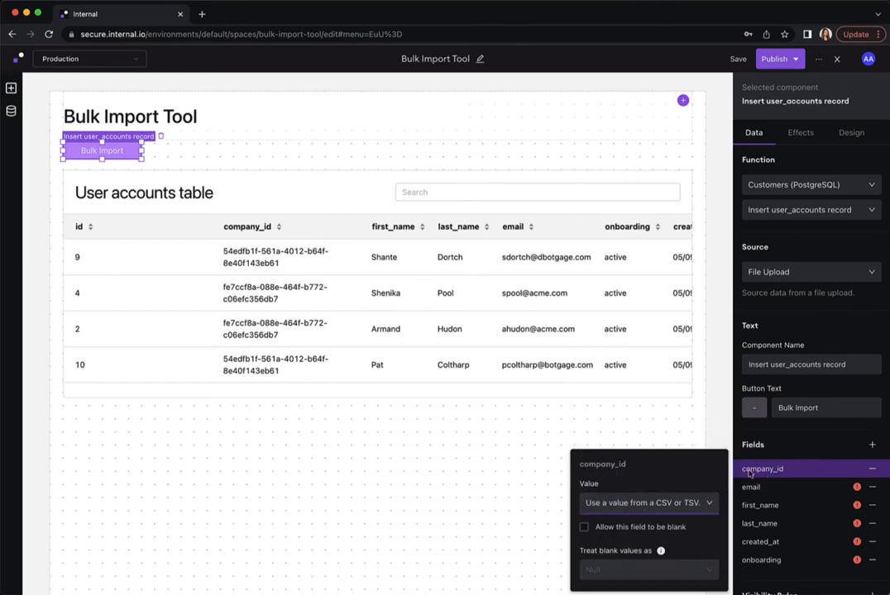
pyautogui.click(751, 488)
pyautogui.click(640, 503)
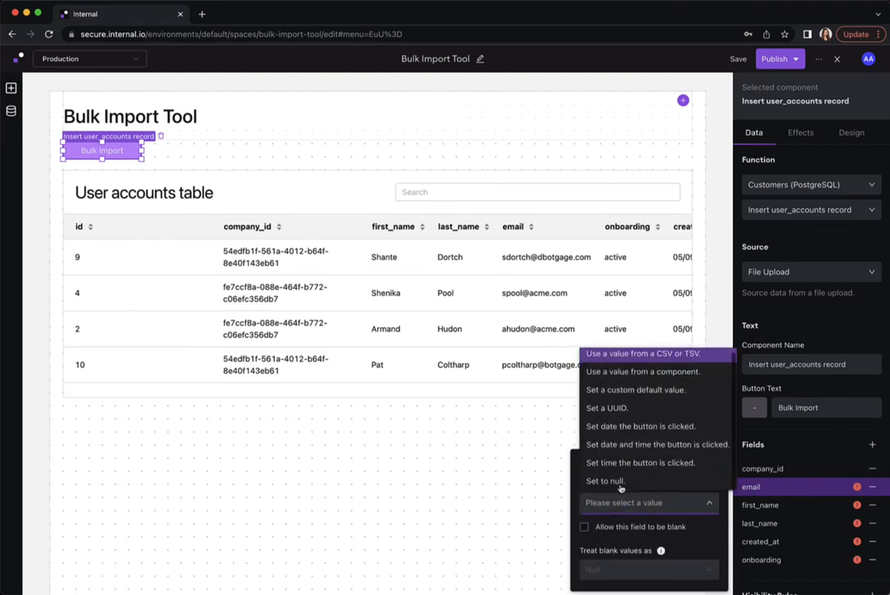
pyautogui.click(665, 357)
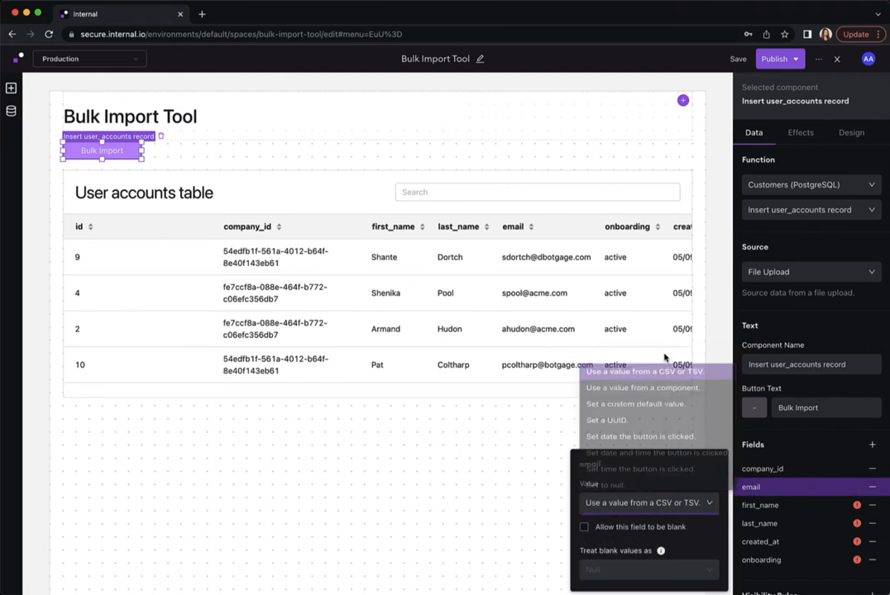
pyautogui.click(753, 506)
pyautogui.click(622, 503)
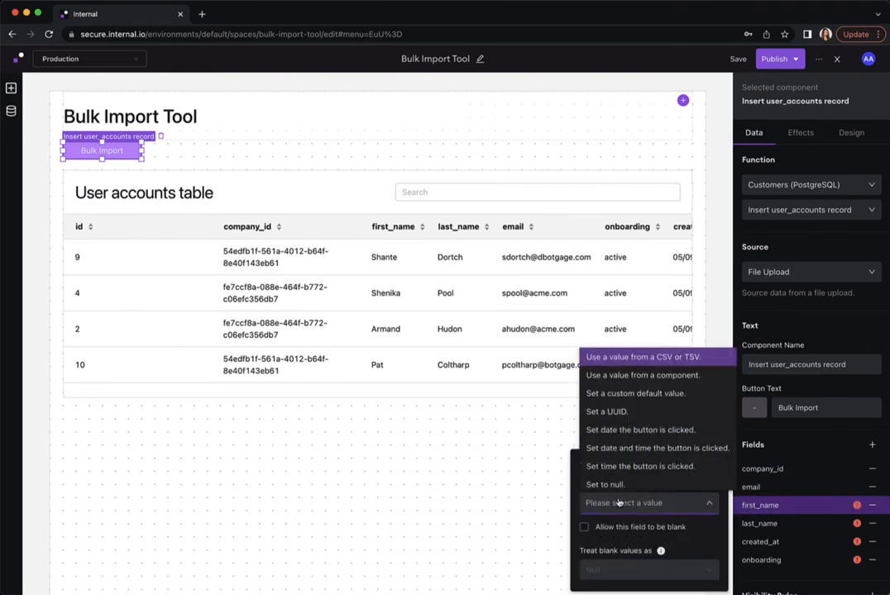
pyautogui.click(695, 358)
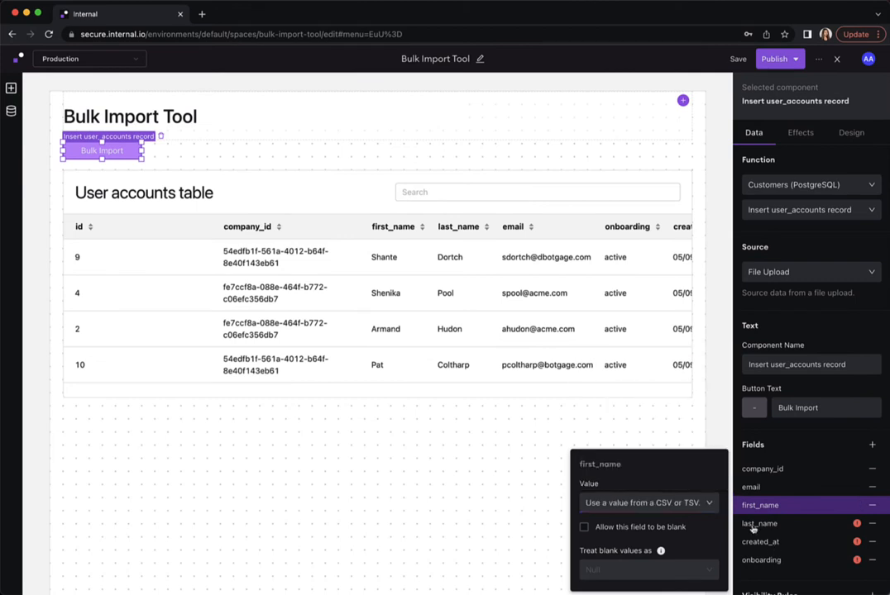
# Set last_name to use a value from a CSV or TSV and created_at to the date and time the button is clicked.
pyautogui.click(759, 523)
pyautogui.click(656, 506)
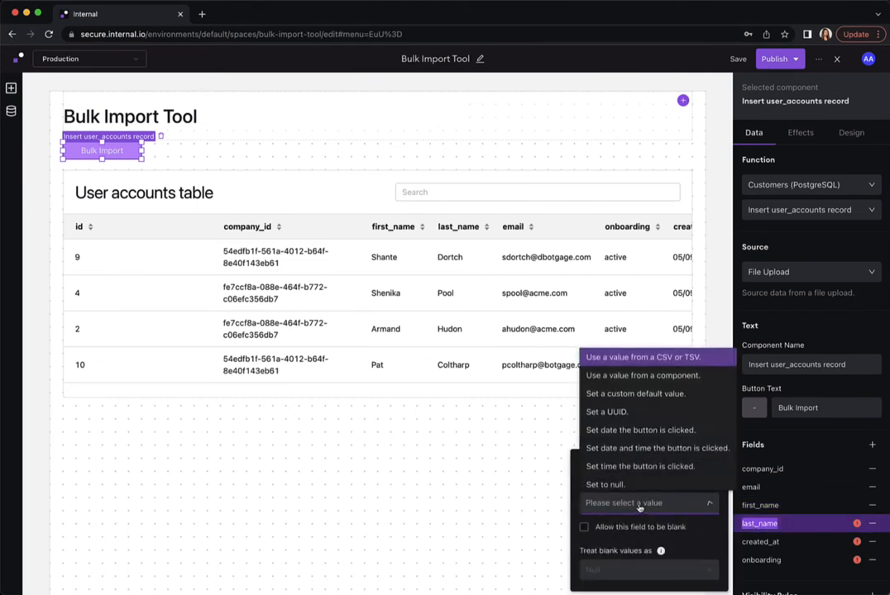
pyautogui.click(701, 360)
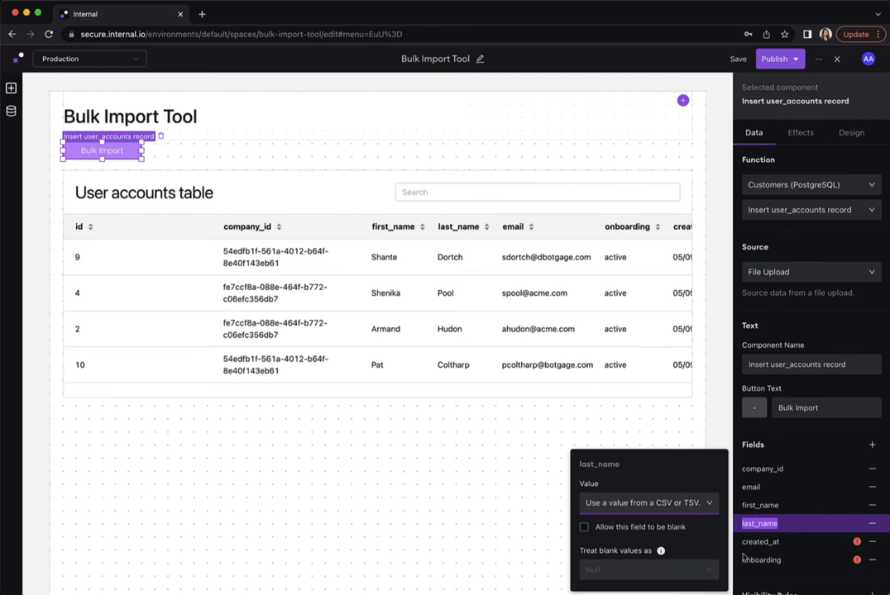
pyautogui.click(739, 542)
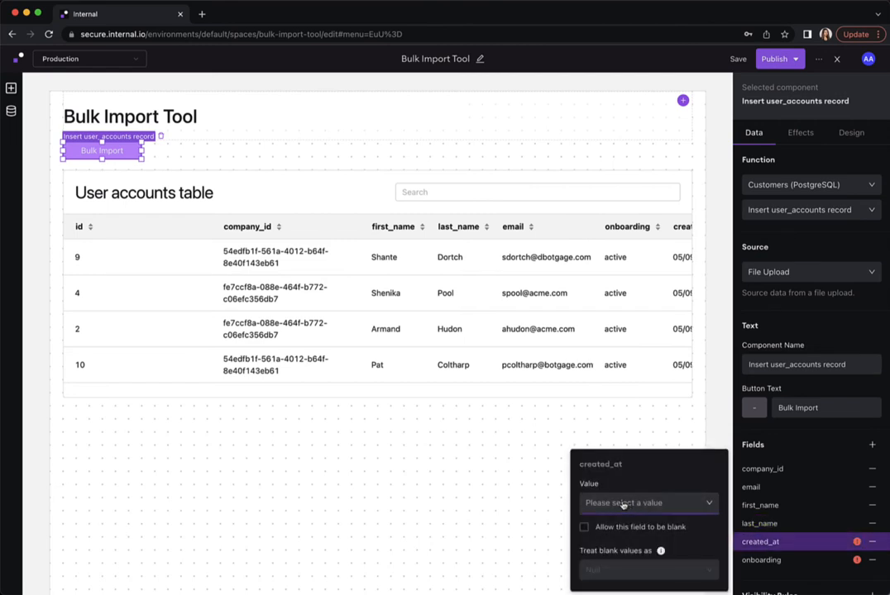
pyautogui.click(622, 503)
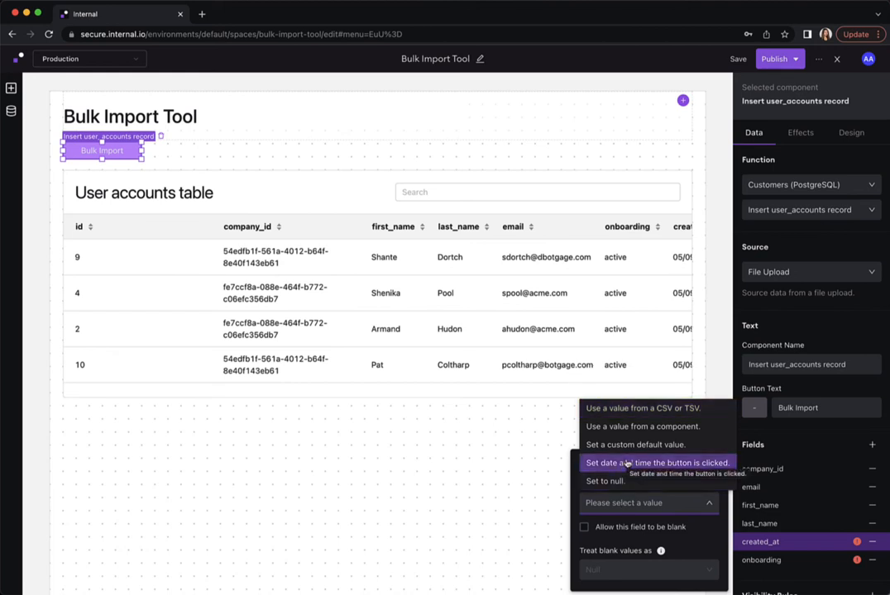
pyautogui.click(627, 464)
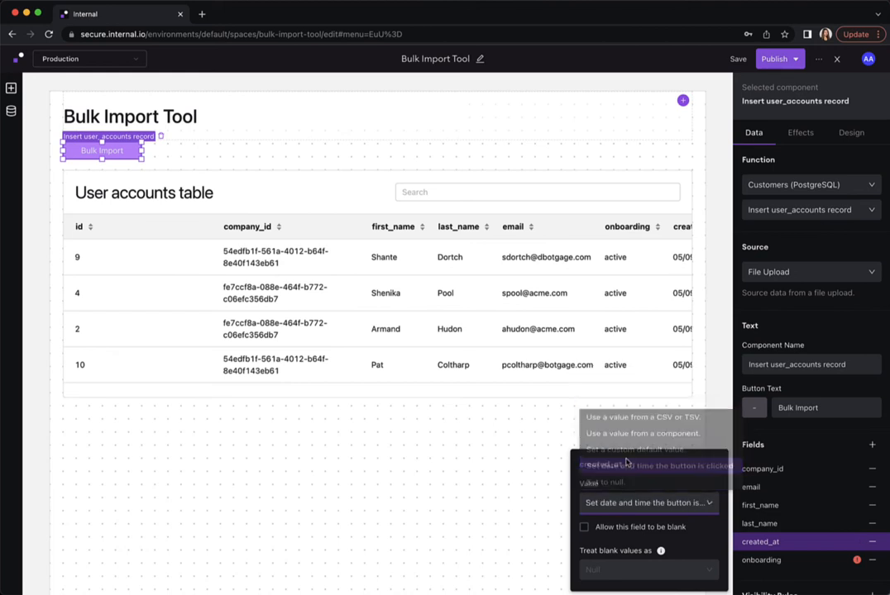
# Give the onboarding field a custom default value of active.
pyautogui.click(764, 562)
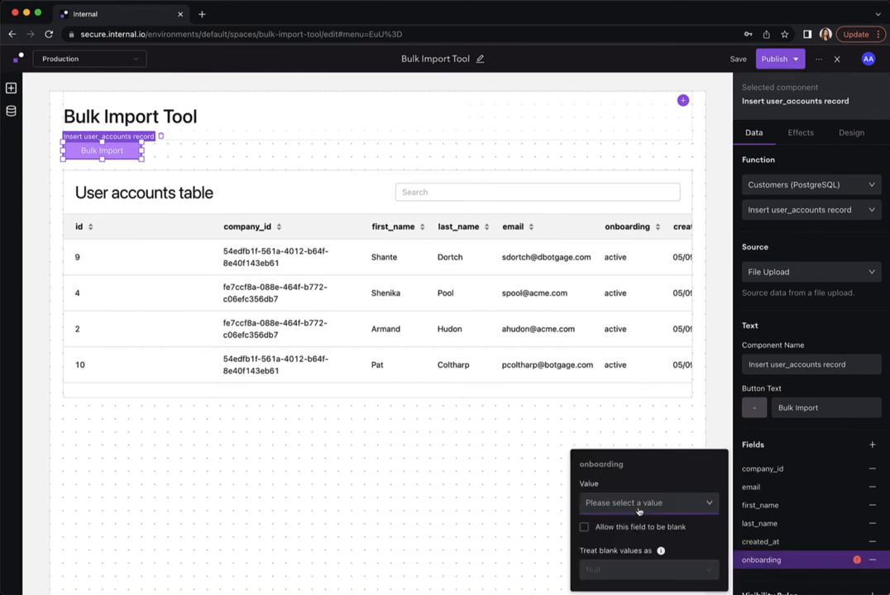
pyautogui.click(634, 503)
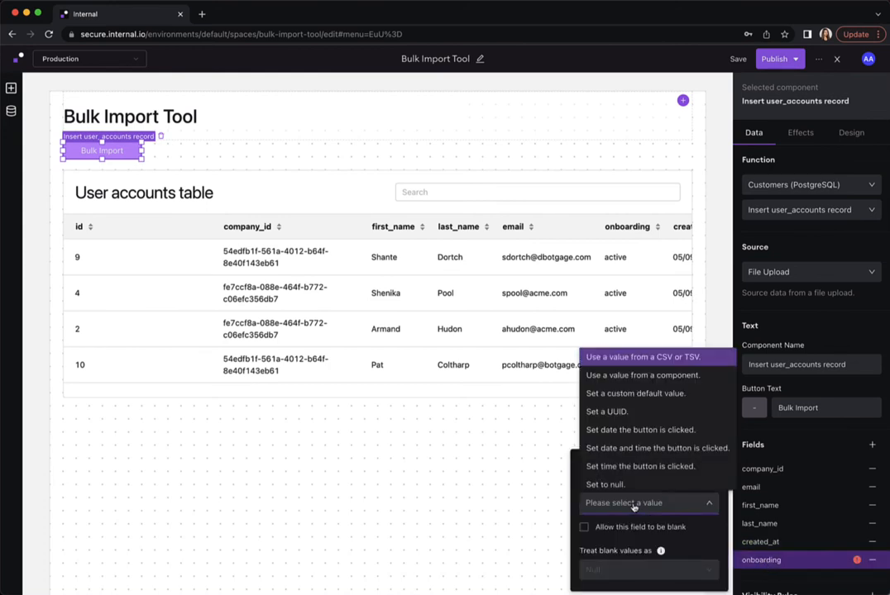
pyautogui.click(646, 394)
pyautogui.click(586, 500)
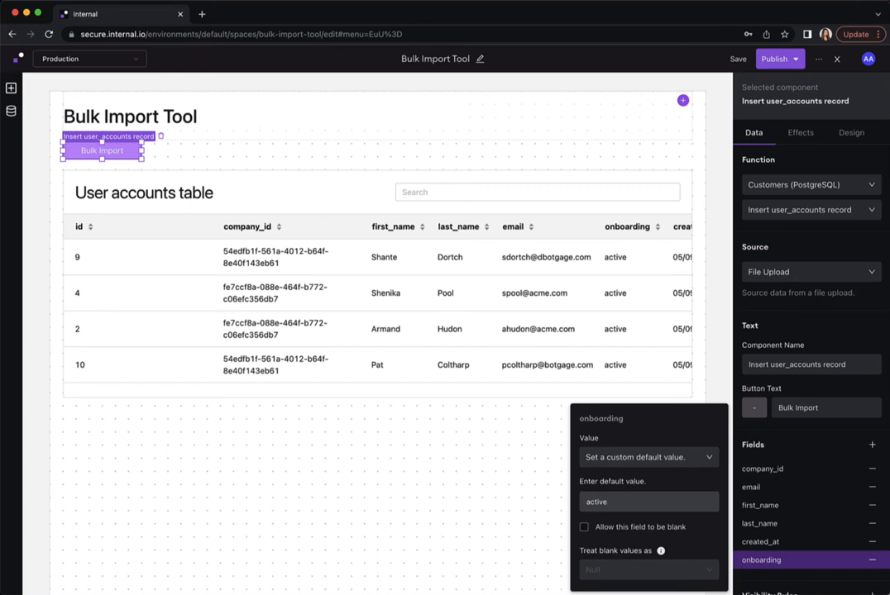
pyautogui.click(777, 324)
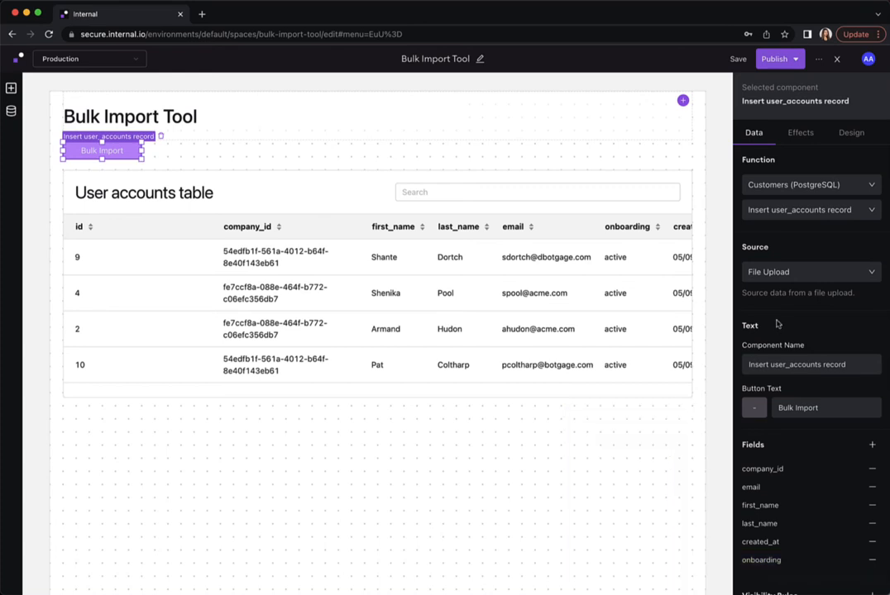
# Add an on-successful-submit effect to the bulk action that refreshes the User accounts table component.
pyautogui.click(797, 136)
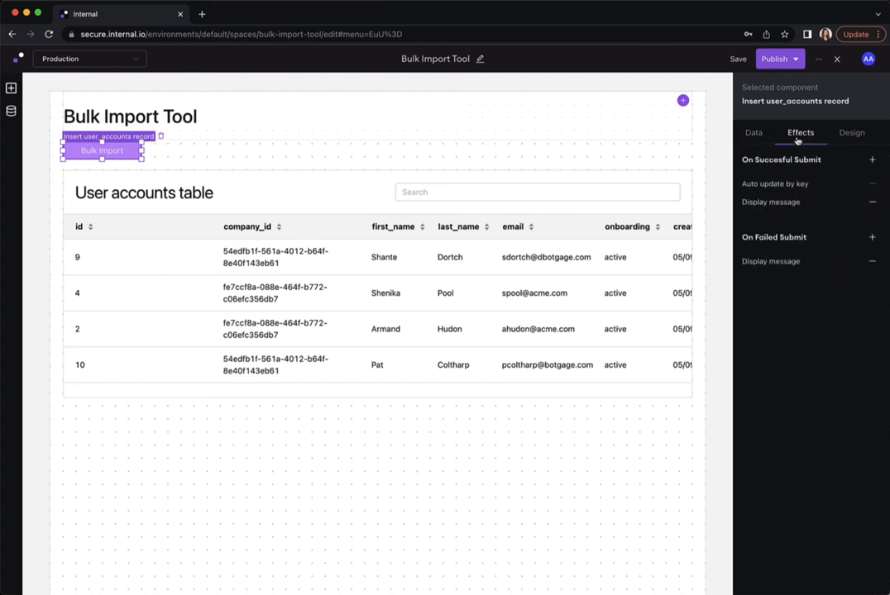
pyautogui.click(872, 161)
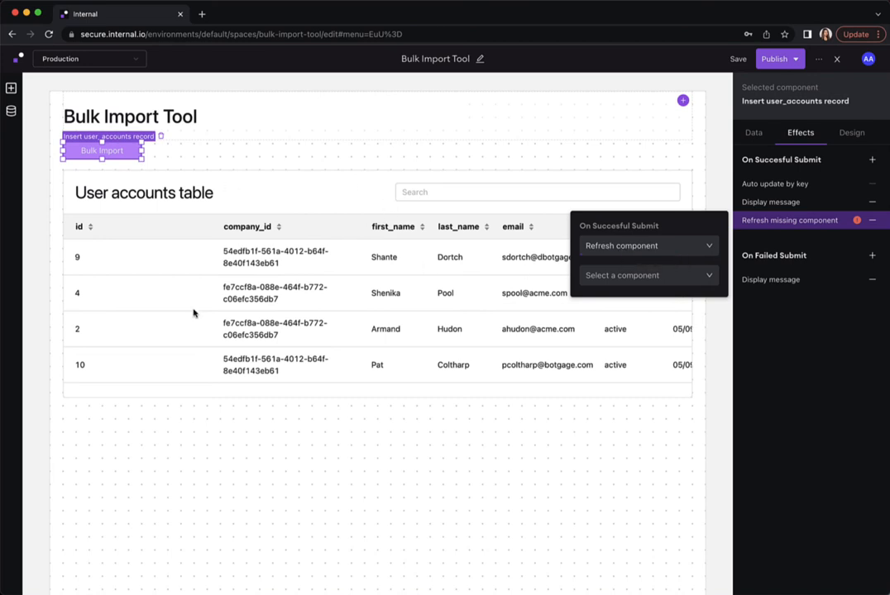
pyautogui.click(635, 282)
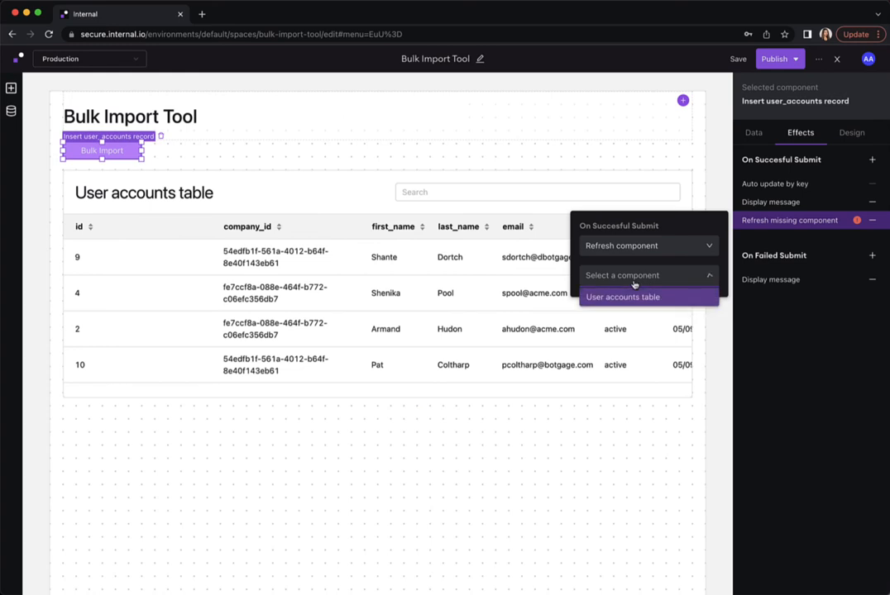
pyautogui.click(617, 298)
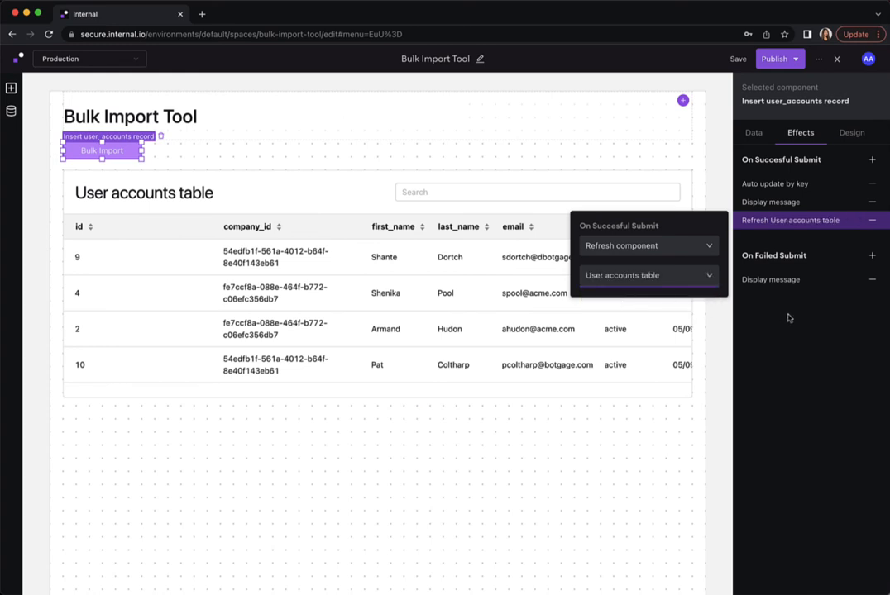
# Publish the Bulk Import Tool to the Production and Staging environments and exit the editor.
pyautogui.click(796, 58)
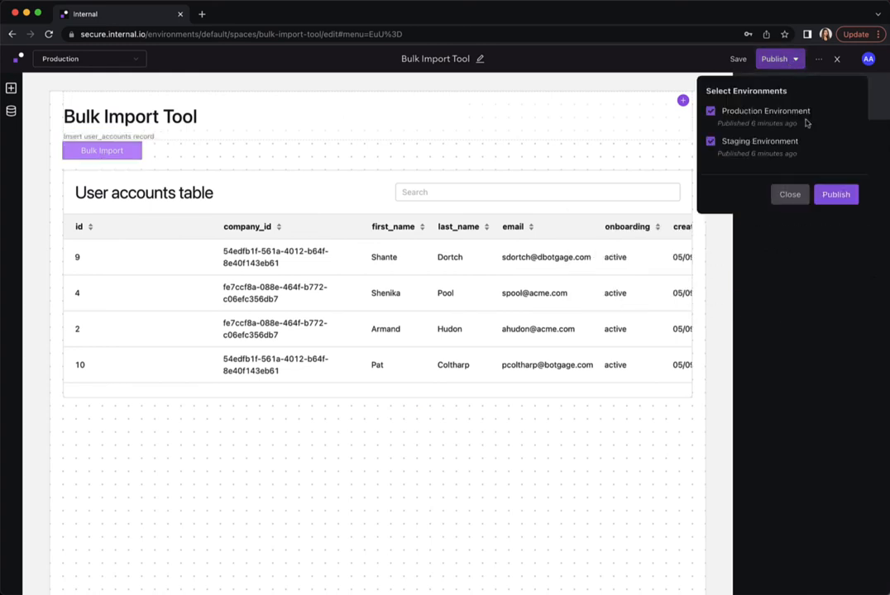
pyautogui.click(832, 197)
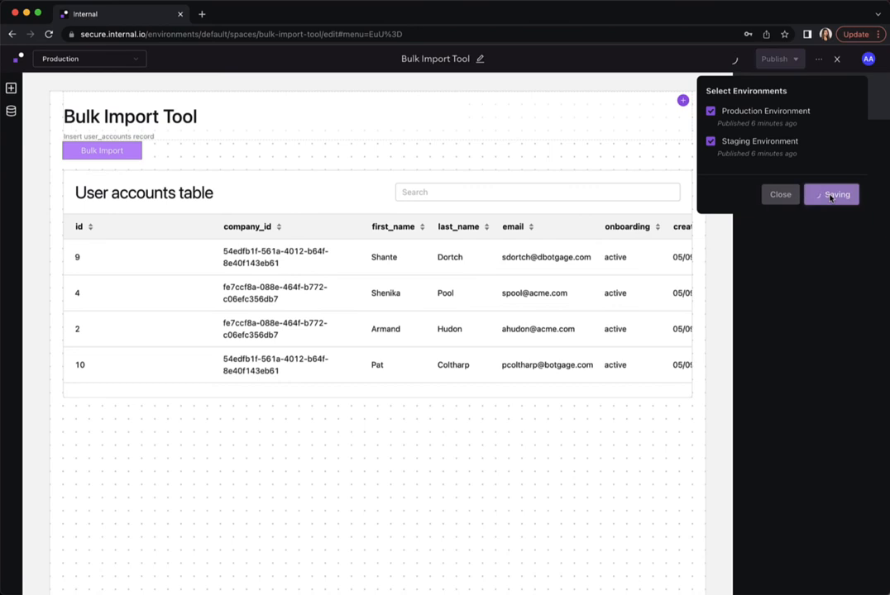
pyautogui.click(836, 60)
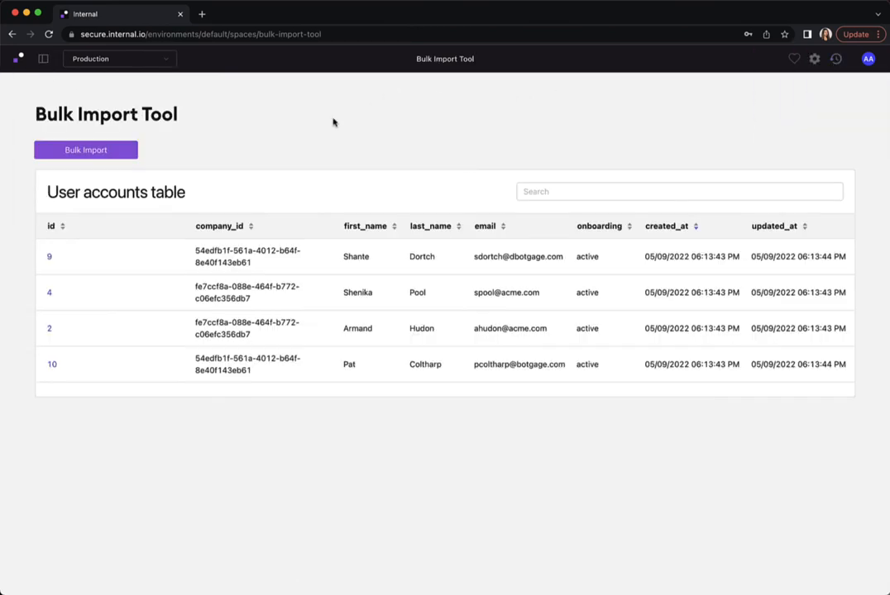
# Bulk import user accounts from a CSV or TSV file with the suggested company id, email, first name and last name mapping, and close the finished import.
pyautogui.scroll(-2, 246, 293)
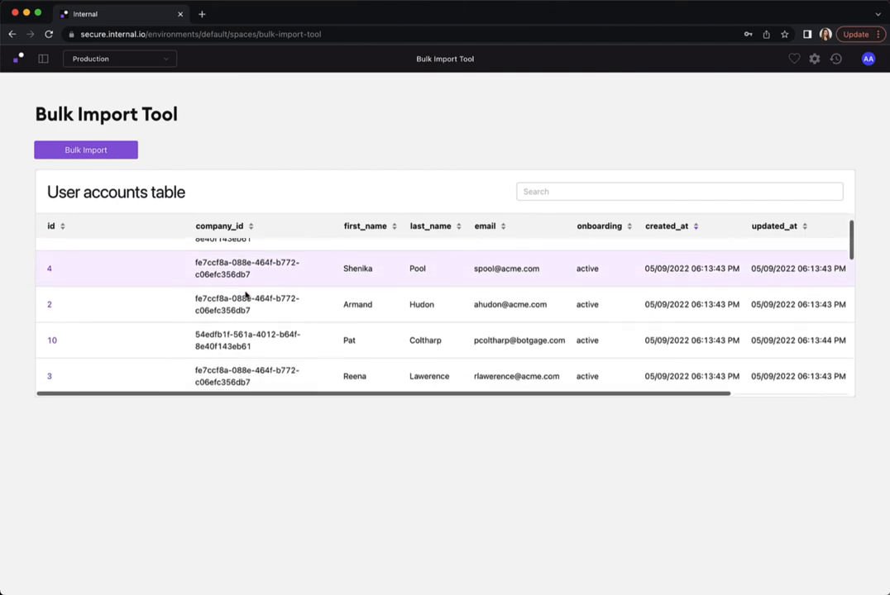
pyautogui.scroll(2, 245, 294)
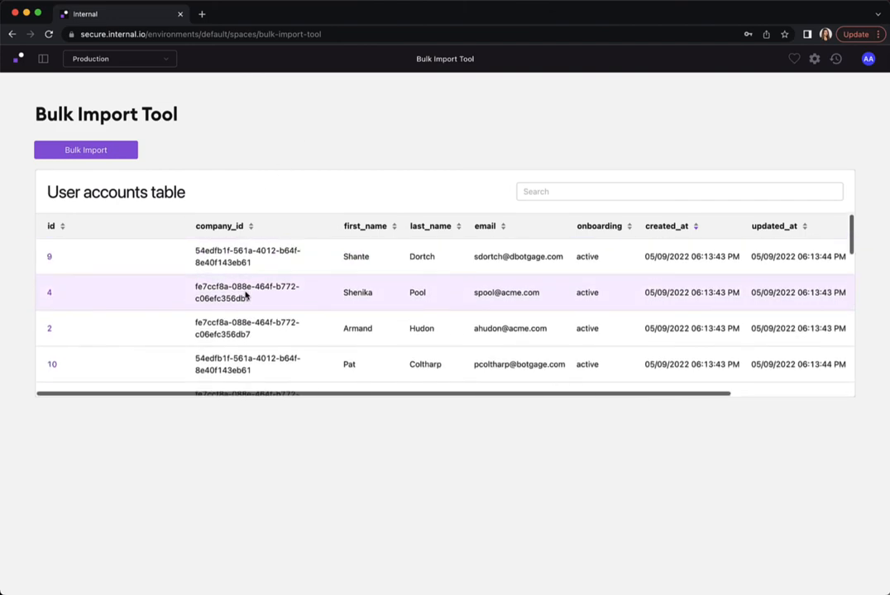
pyautogui.click(92, 151)
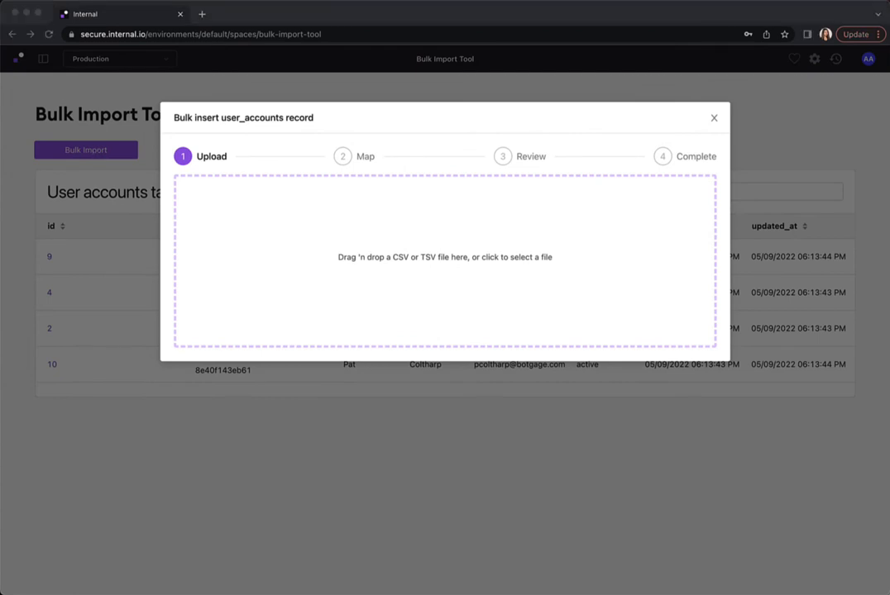
pyautogui.moveTo(37, 472); pyautogui.dragTo(370, 258)
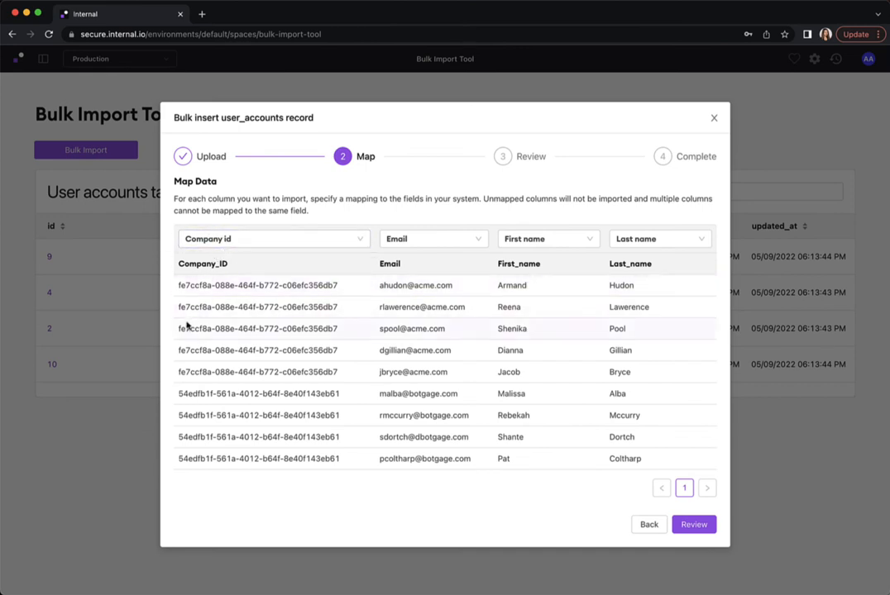
pyautogui.click(694, 525)
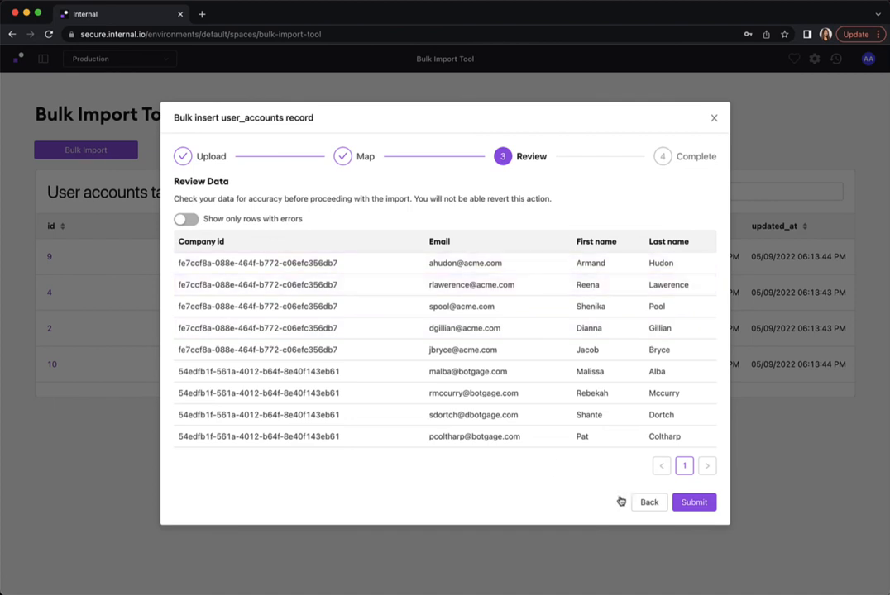
pyautogui.click(693, 502)
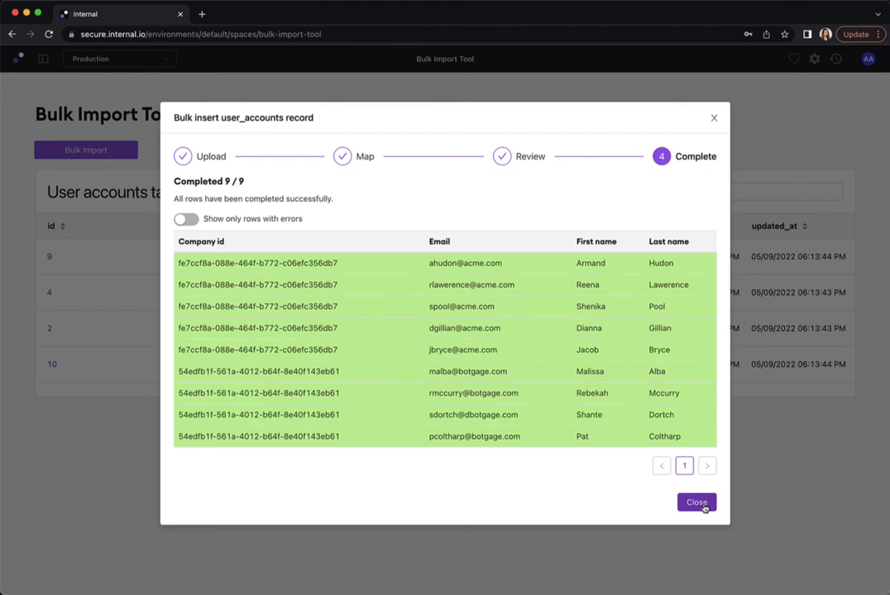
pyautogui.click(697, 504)
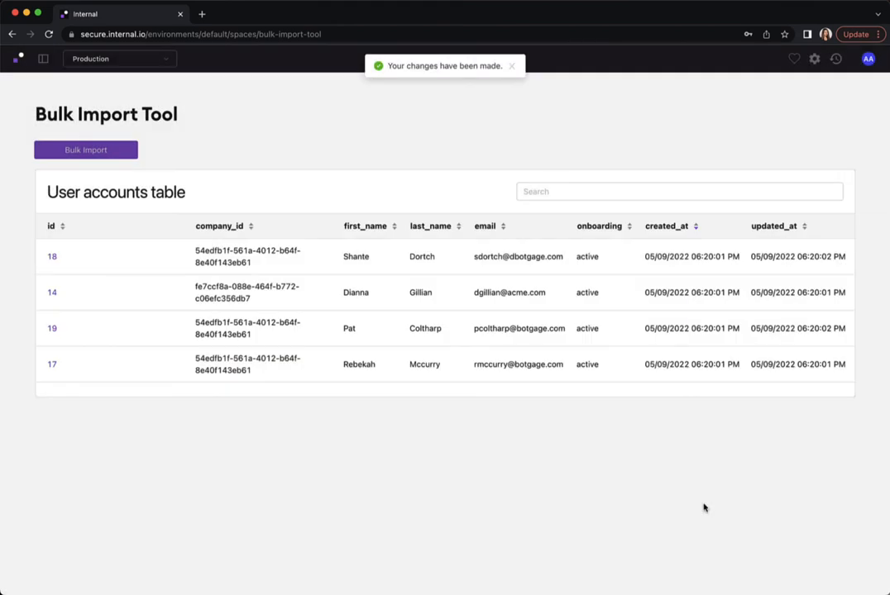